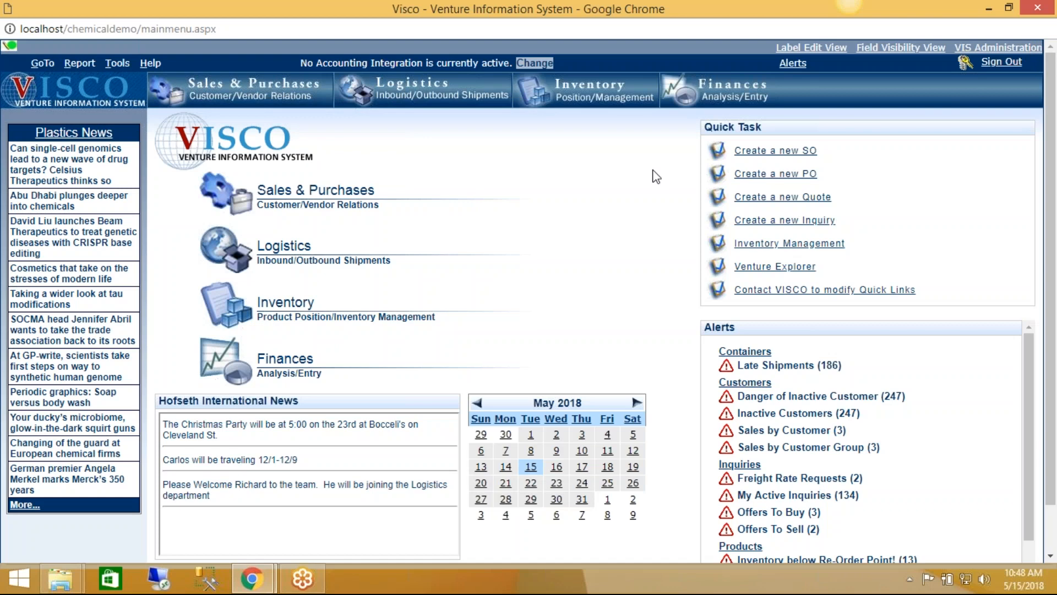
# Step: Start a warehouse transfer in the Inventory section with ILLIANA as the source warehouse
pyautogui.click(583, 96)
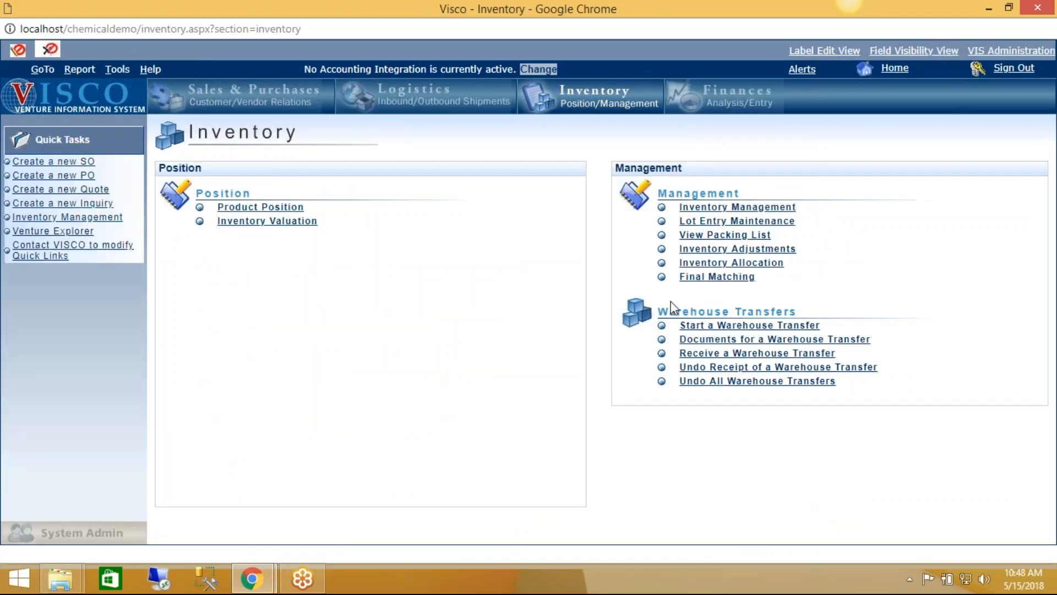
pyautogui.moveTo(792, 311); pyautogui.dragTo(661, 313)
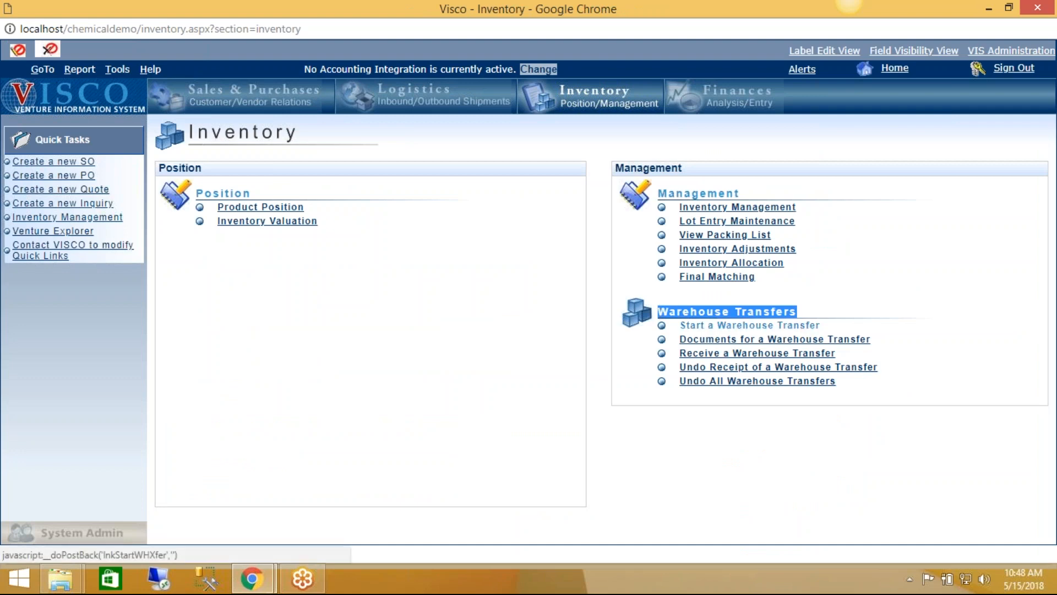
pyautogui.click(749, 325)
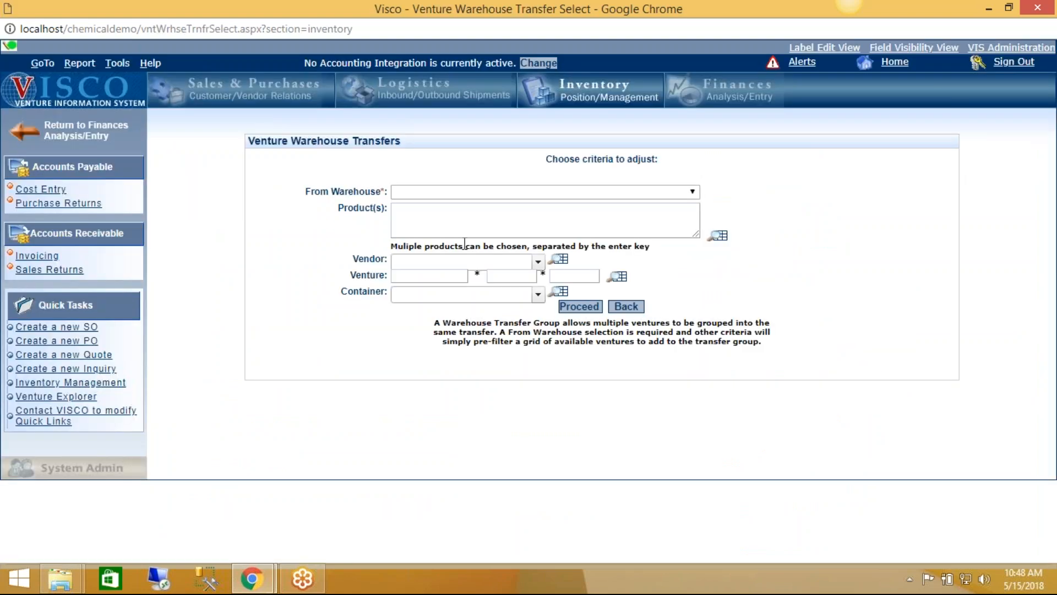
pyautogui.click(448, 190)
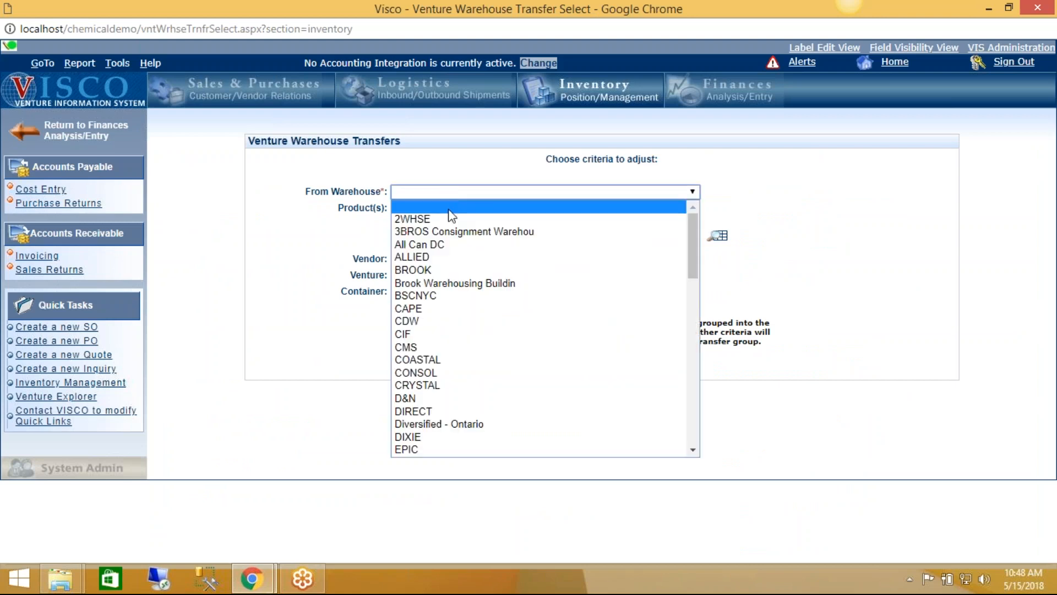
pyautogui.scroll(-4, 485, 298)
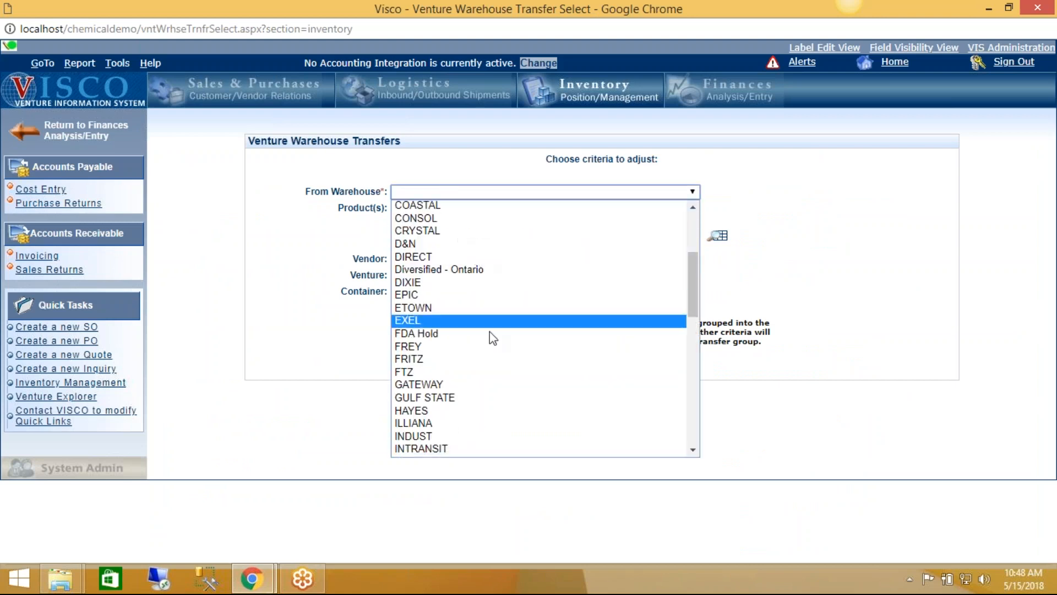
pyautogui.click(479, 423)
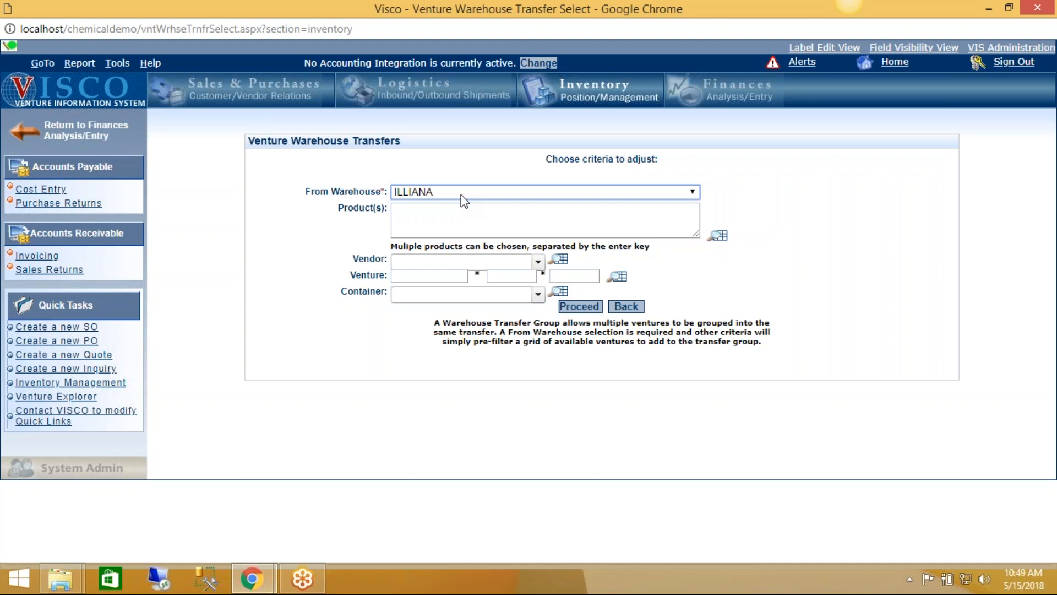
# Step: Add the products 6 Oz. Tuna and 62B0050 to the transfer criteria and proceed to the list of available ventures
pyautogui.click(719, 235)
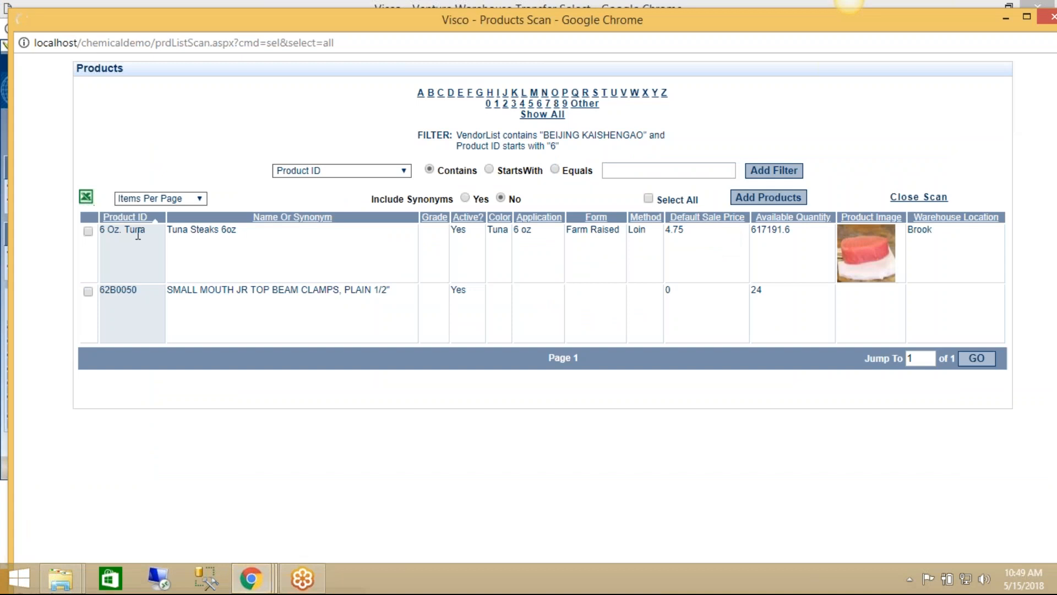
pyautogui.click(88, 231)
pyautogui.click(768, 200)
pyautogui.click(88, 291)
pyautogui.click(758, 199)
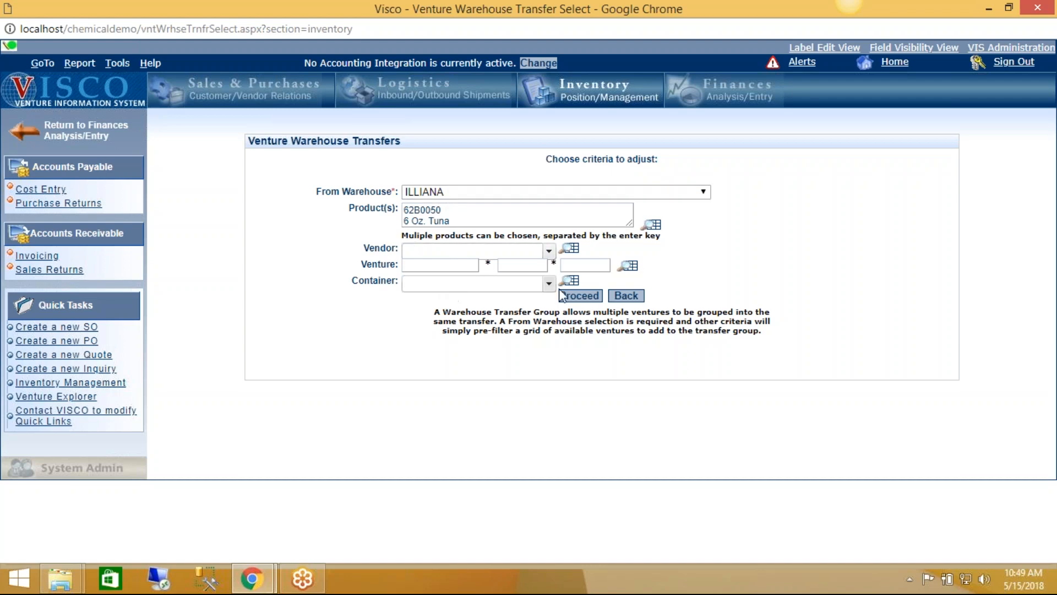
pyautogui.click(573, 296)
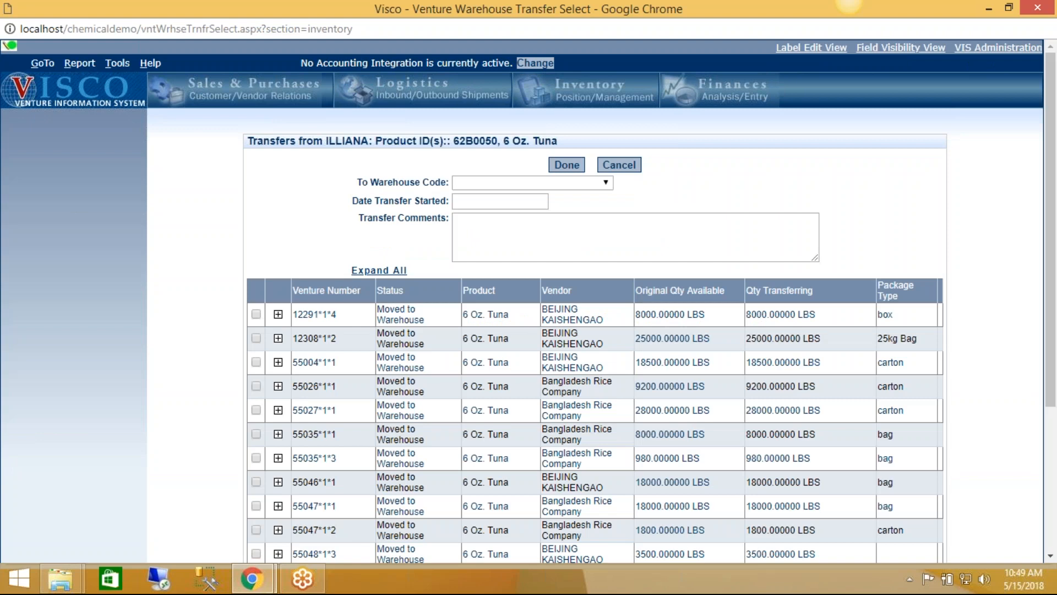
# Step: Set the destination warehouse to EPIC and the transfer start date to 5/15/18
pyautogui.scroll(-4, 456, 250)
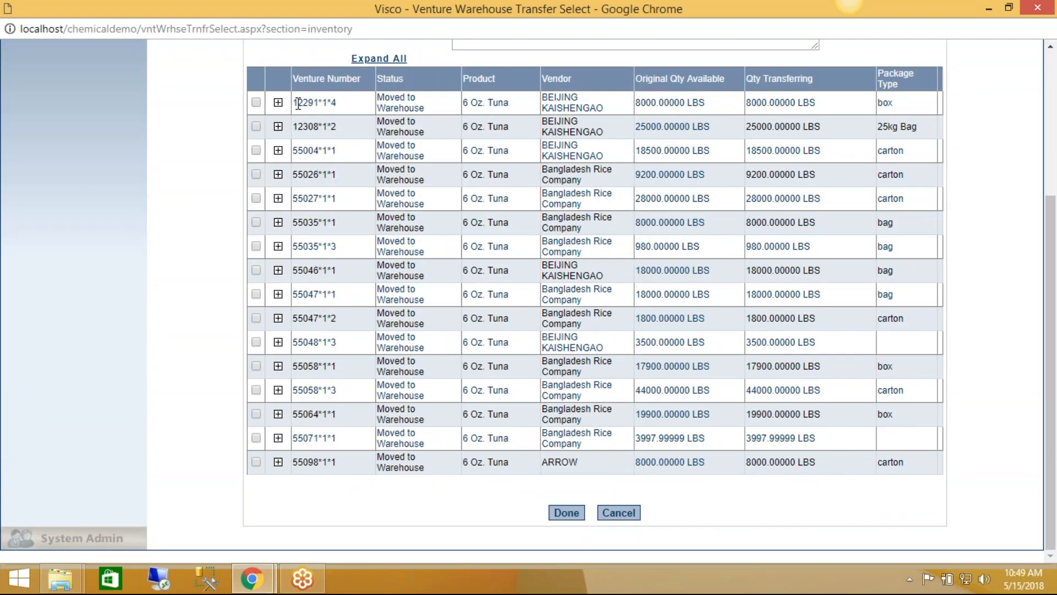
pyautogui.scroll(3, 298, 103)
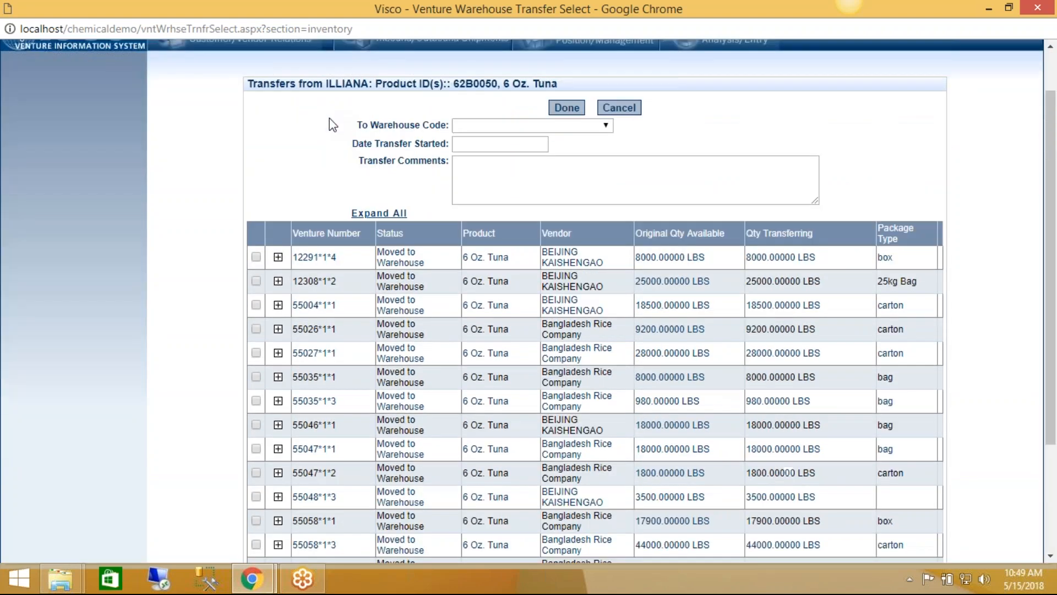
pyautogui.click(488, 127)
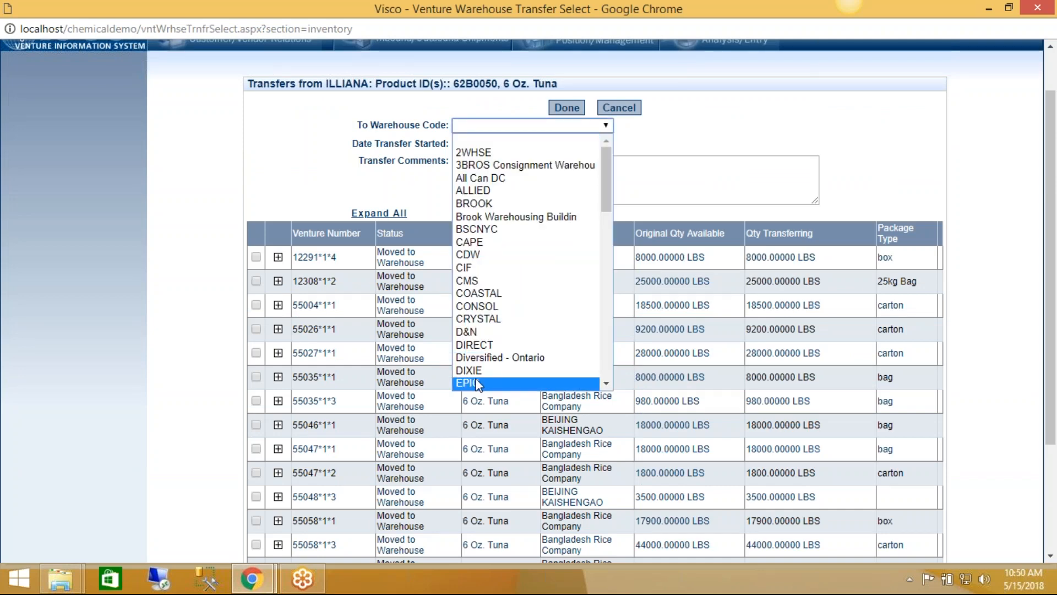
pyautogui.click(476, 382)
pyautogui.click(483, 140)
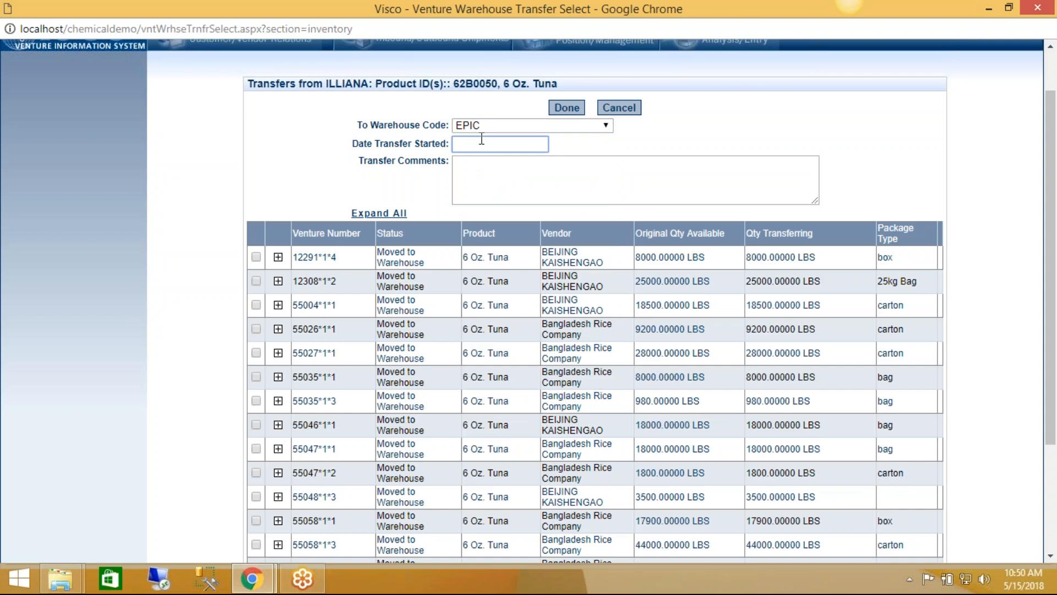
pyautogui.write('5/15/18')
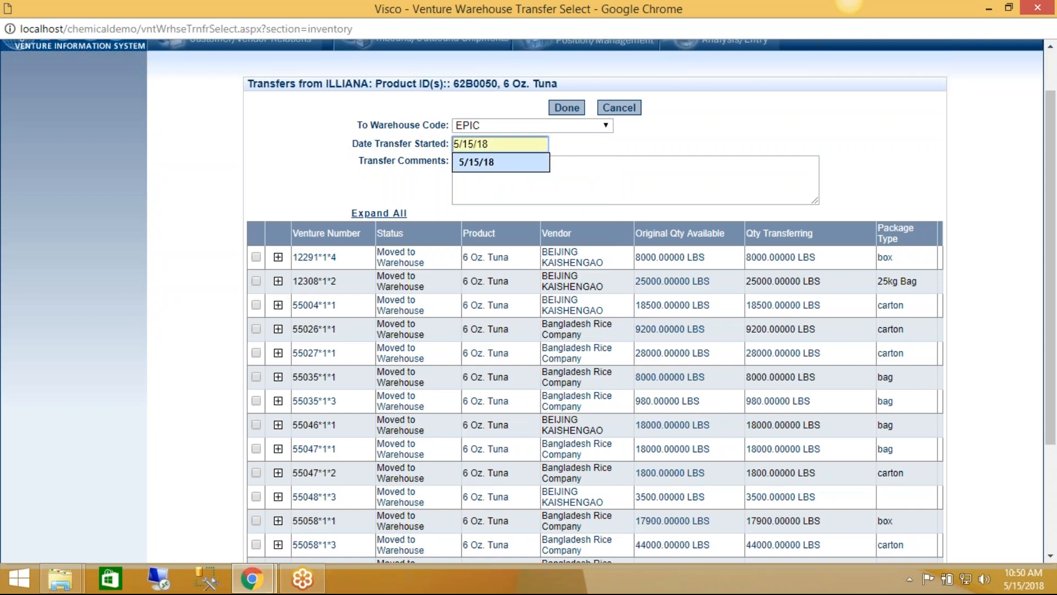
pyautogui.click(498, 190)
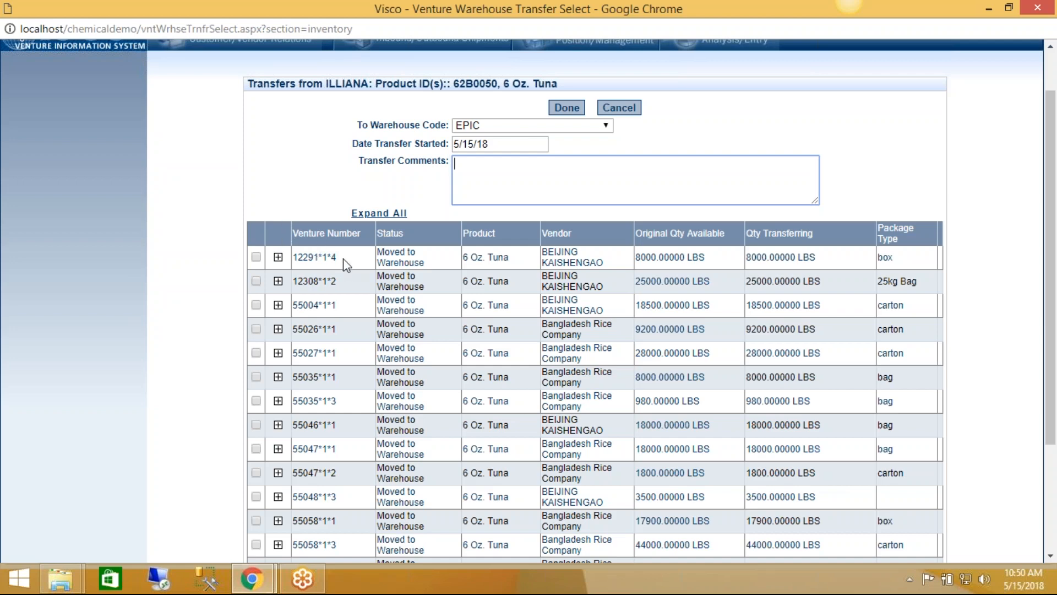
# Step: Expand venture 55026*1*1, set its lot to 10 cartons and select that lot for transfer
pyautogui.scroll(-1, 281, 267)
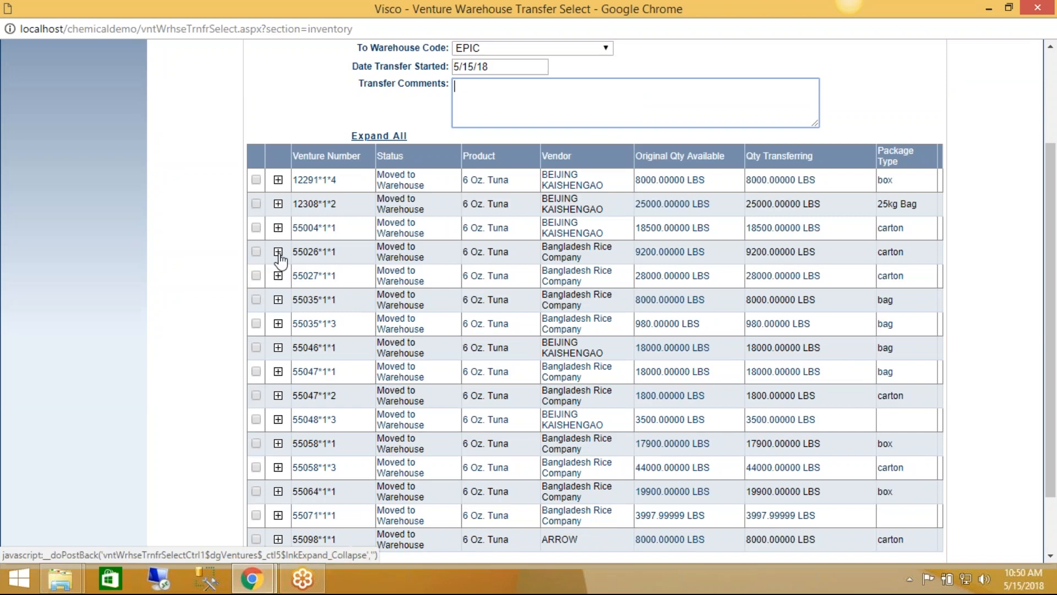
pyautogui.click(278, 252)
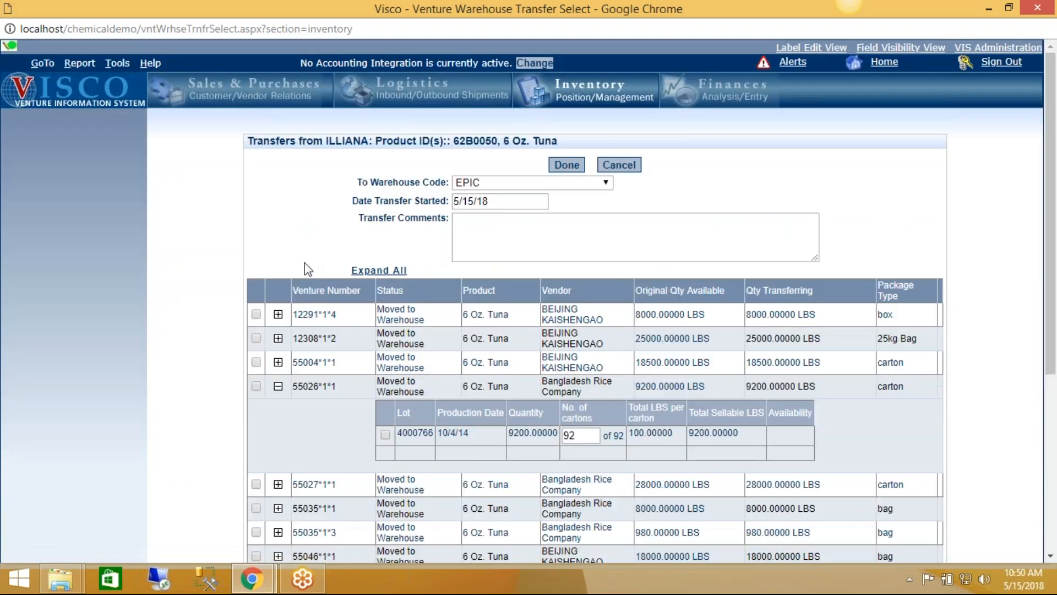
pyautogui.scroll(-1, 303, 267)
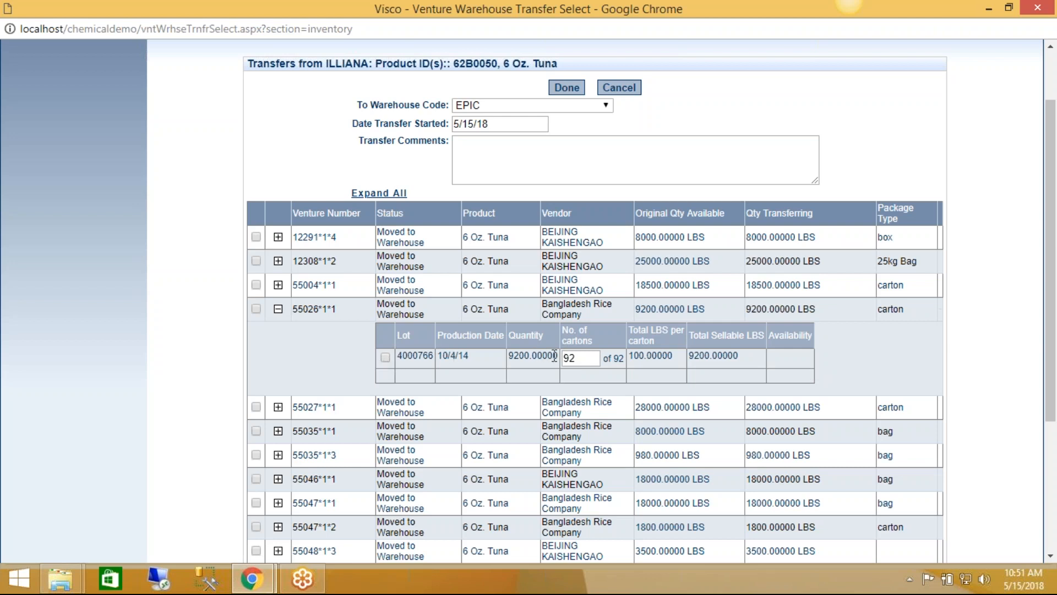
pyautogui.moveTo(553, 355); pyautogui.dragTo(507, 355)
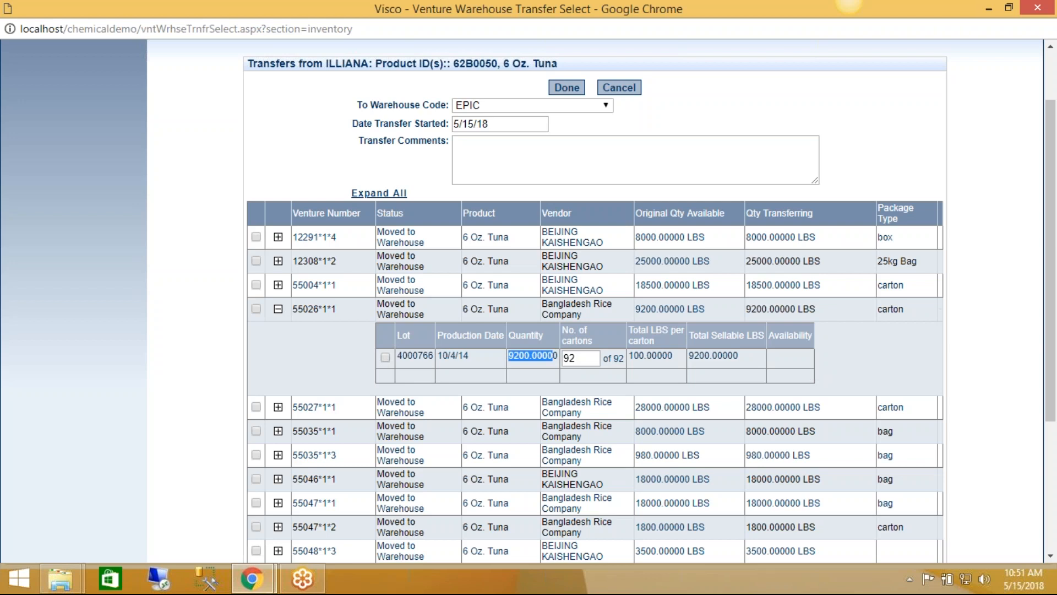
pyautogui.click(592, 359)
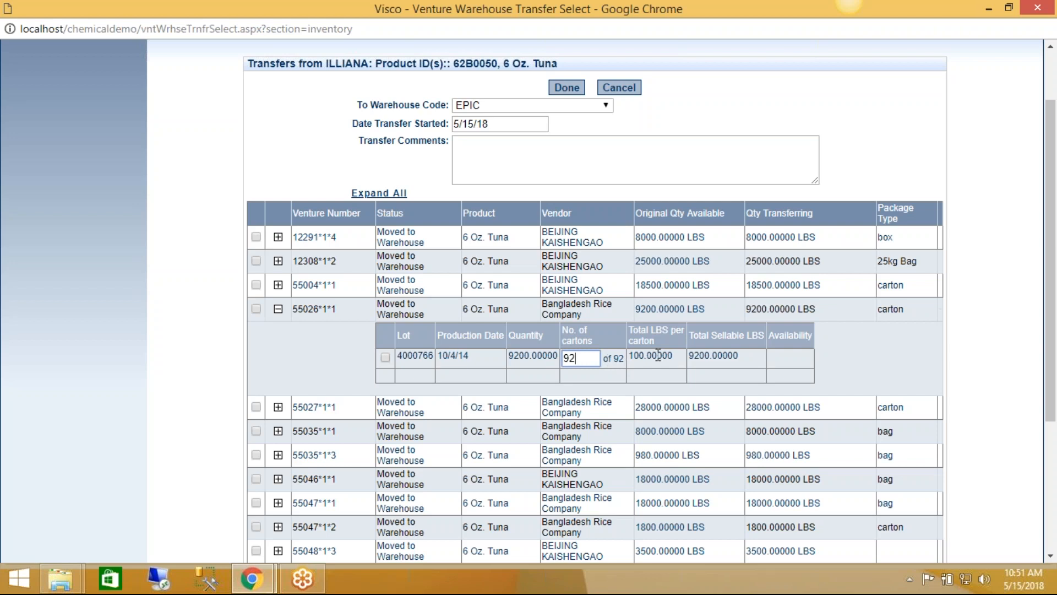
pyautogui.moveTo(589, 359); pyautogui.dragTo(537, 360)
pyautogui.write('10')
pyautogui.click(385, 357)
pyautogui.click(580, 359)
# Step: Add the transfer comment "freight cost $300", submit the transfer through its summary, and leave the receipt form without receiving
pyautogui.click(538, 148)
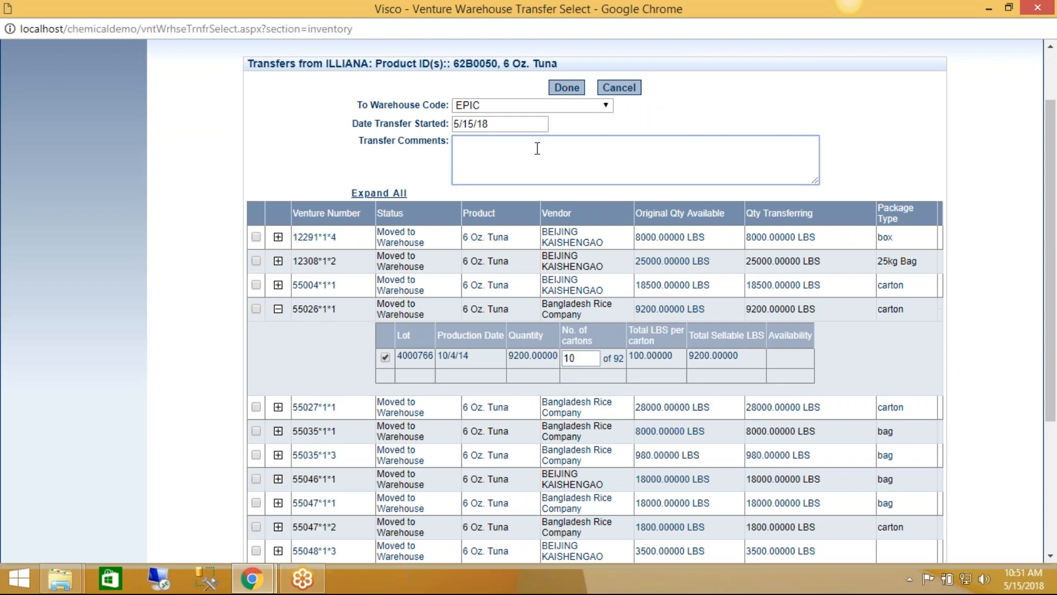
pyautogui.write('freight cost ')
pyautogui.write('300')
pyautogui.press('Left')
pyautogui.press('Left')
pyautogui.write('$')
pyautogui.click(566, 89)
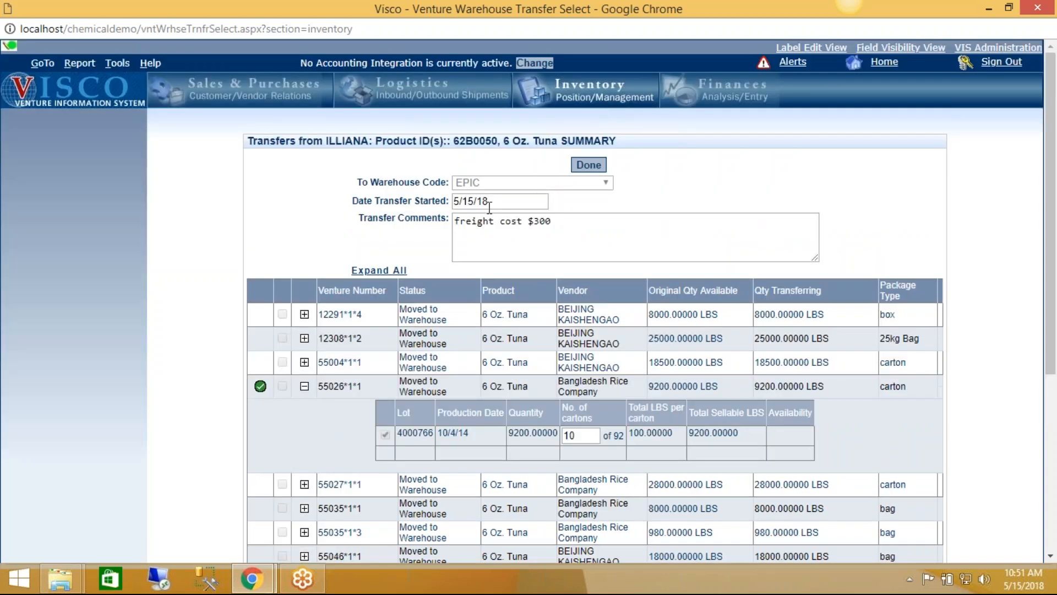
pyautogui.click(585, 166)
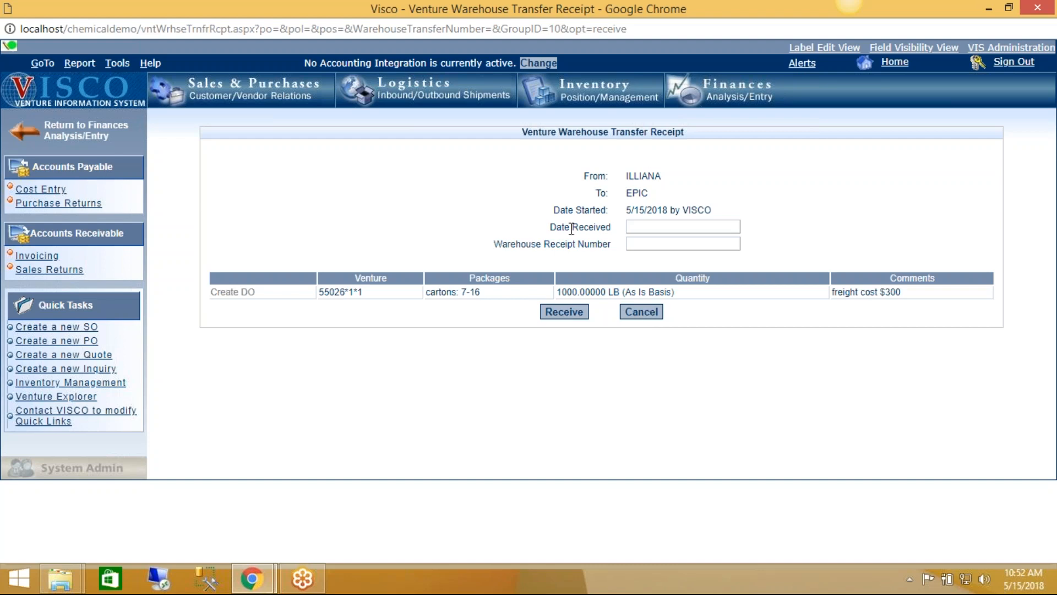
pyautogui.click(640, 312)
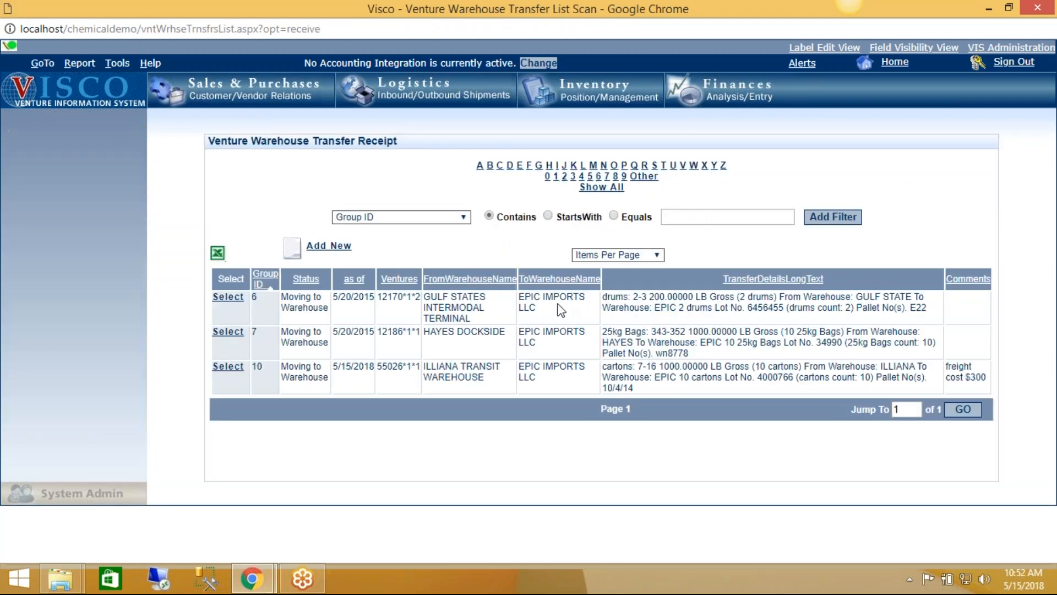
# Step: Look at the warehouse transfer documents available for venture 55147*1*1 and return to the Inventory page
pyautogui.click(594, 93)
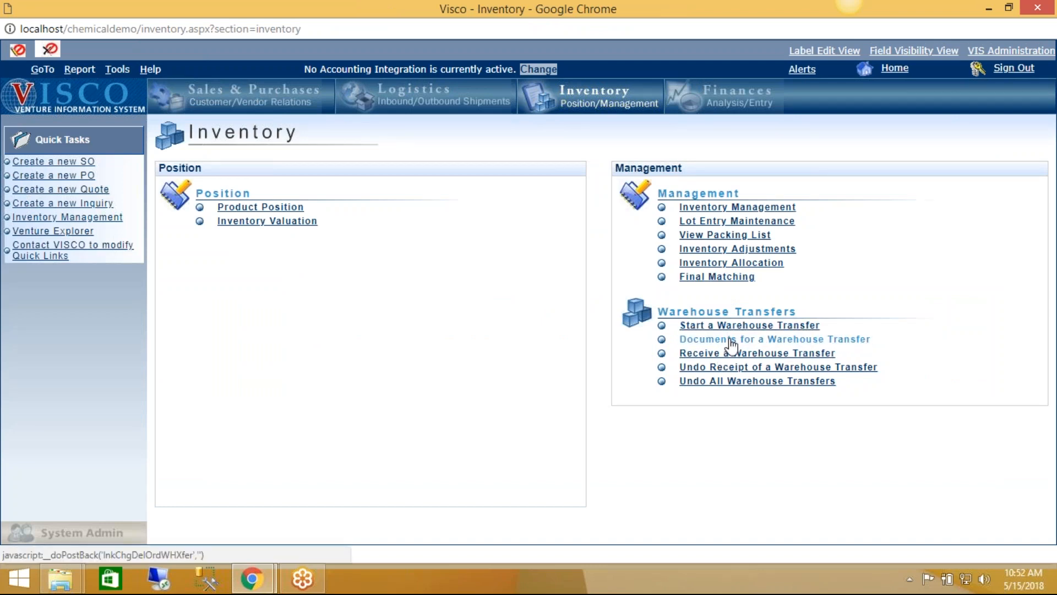
pyautogui.click(731, 341)
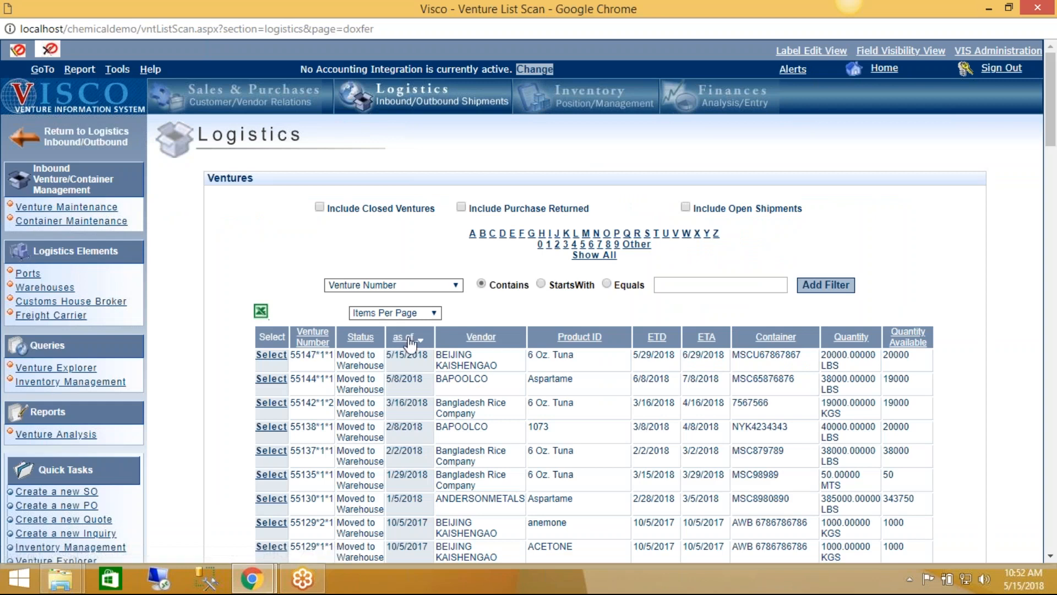
pyautogui.scroll(-1, 409, 344)
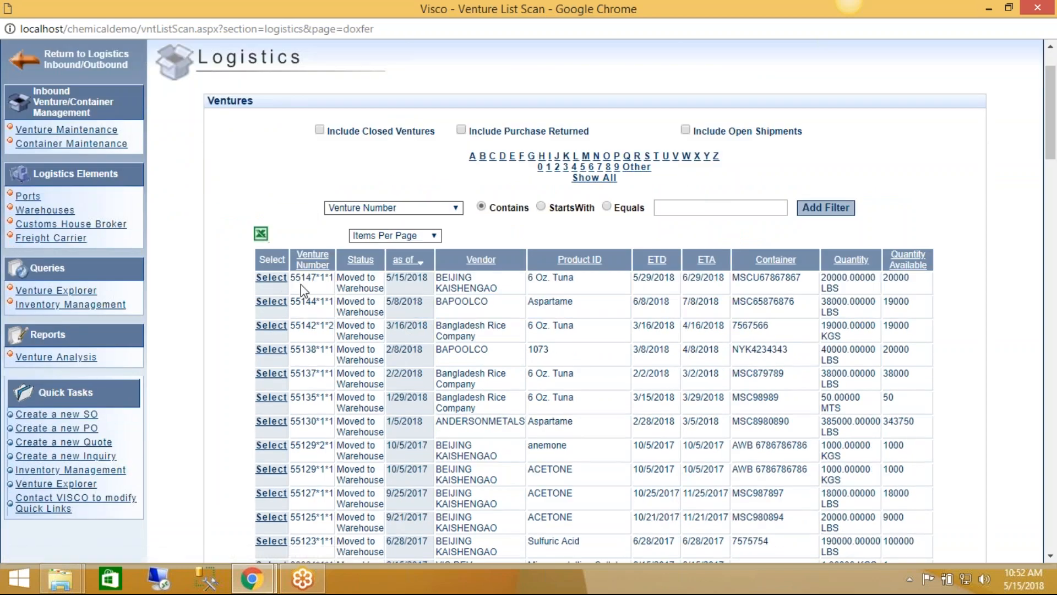
pyautogui.click(278, 279)
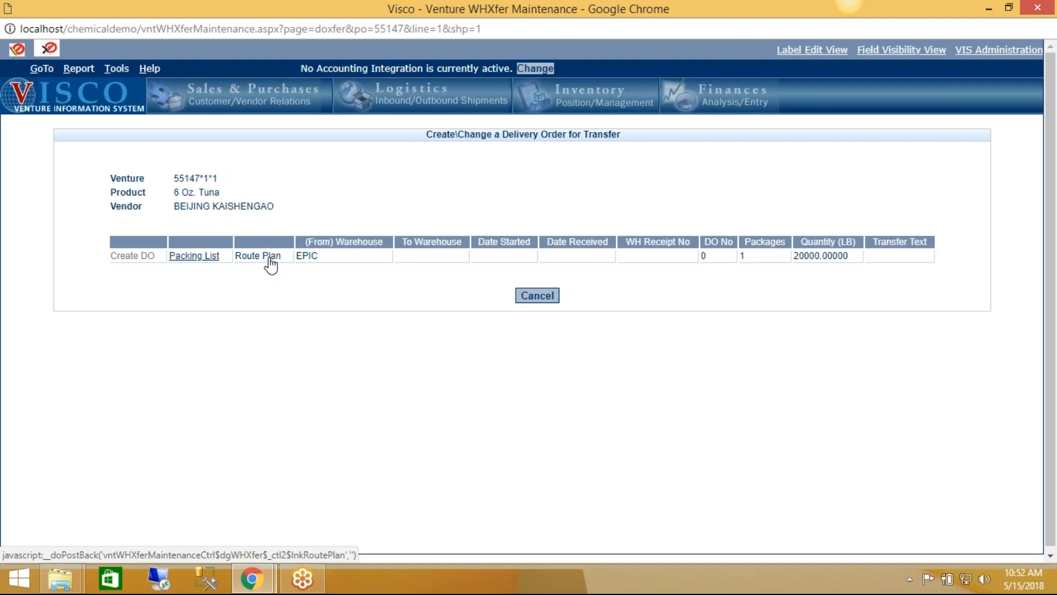
pyautogui.click(532, 297)
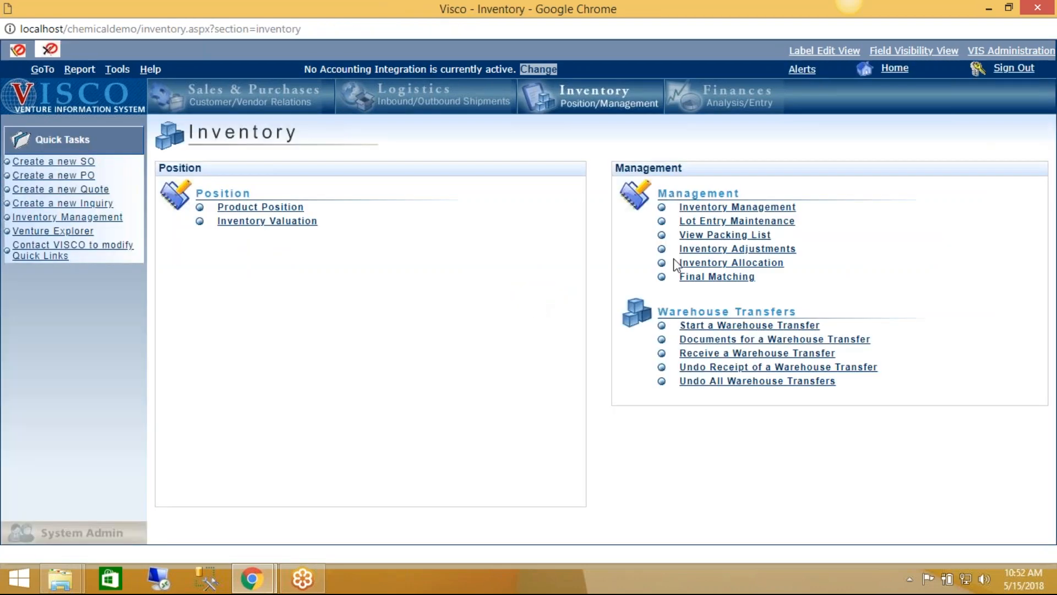
# Step: Receive the ILLIANA to EPIC transfer for venture 55026*1*1 with received date 5/15/18 and warehouse receipt number 12345
pyautogui.click(723, 358)
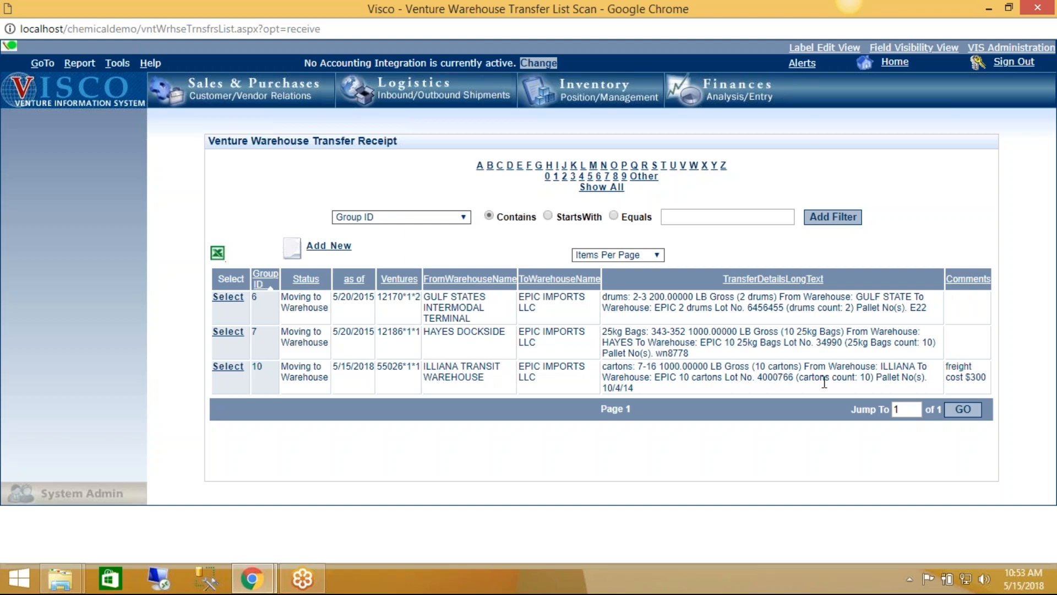
pyautogui.click(228, 366)
pyautogui.click(673, 223)
pyautogui.write('5/15/18')
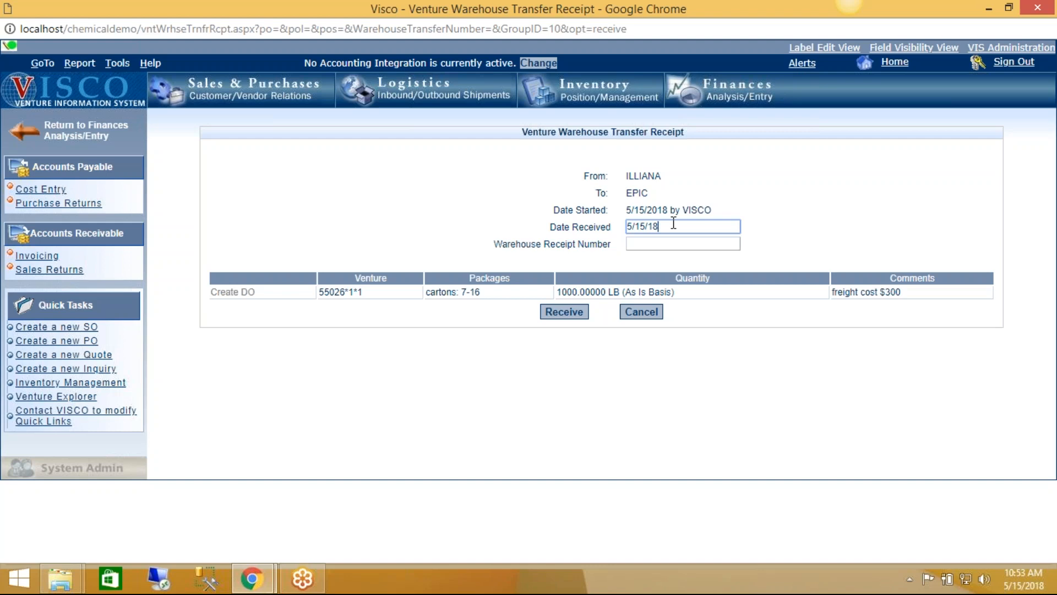
pyautogui.click(657, 244)
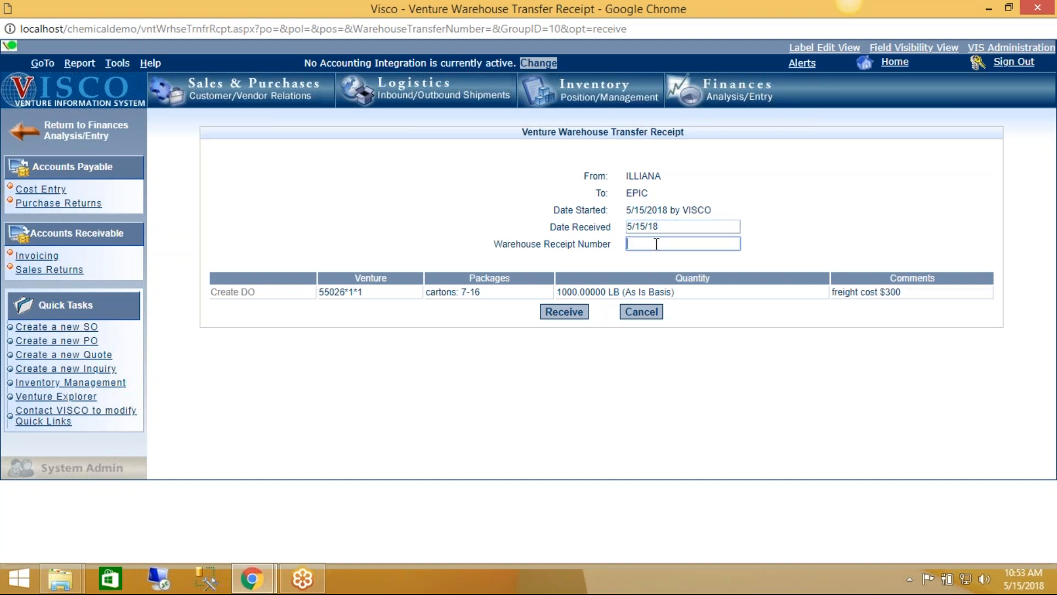
pyautogui.write('12345')
pyautogui.click(575, 312)
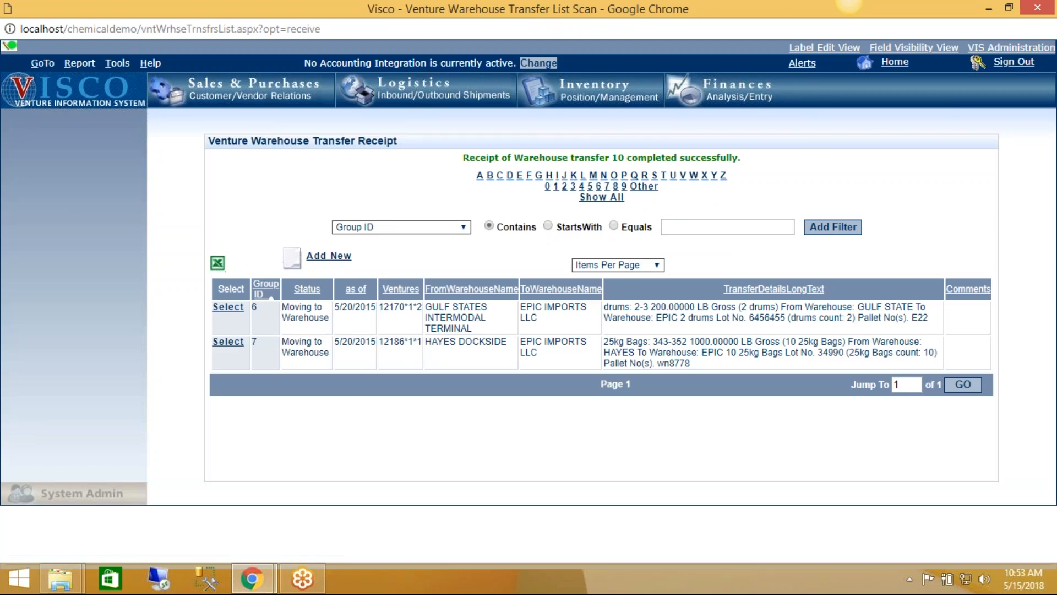
# Step: List the Inventory Management records for specific warehouse EPIC and product 6 Oz. Tuna
pyautogui.click(607, 99)
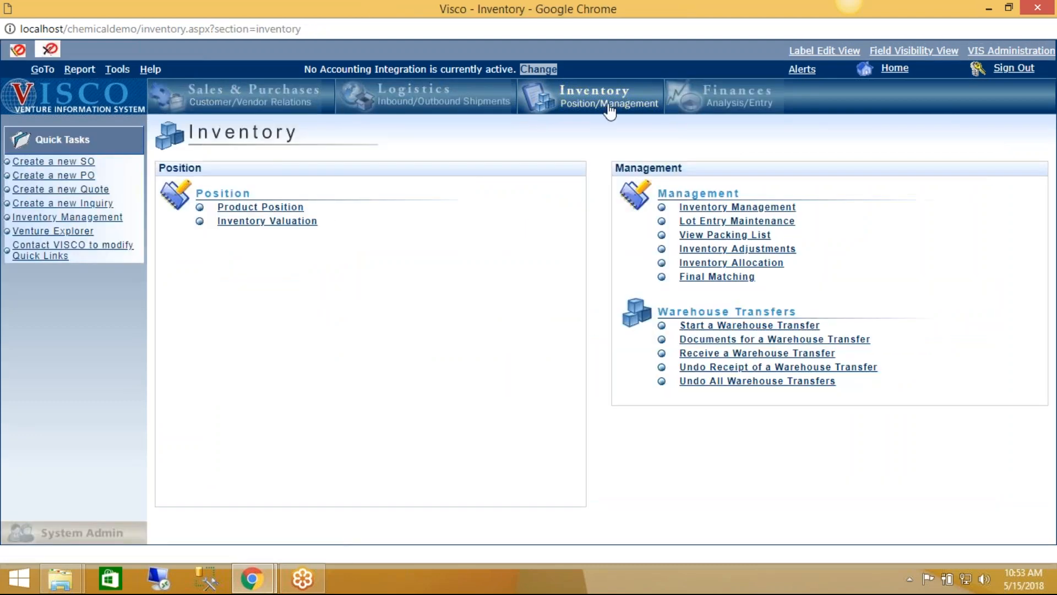
pyautogui.click(743, 209)
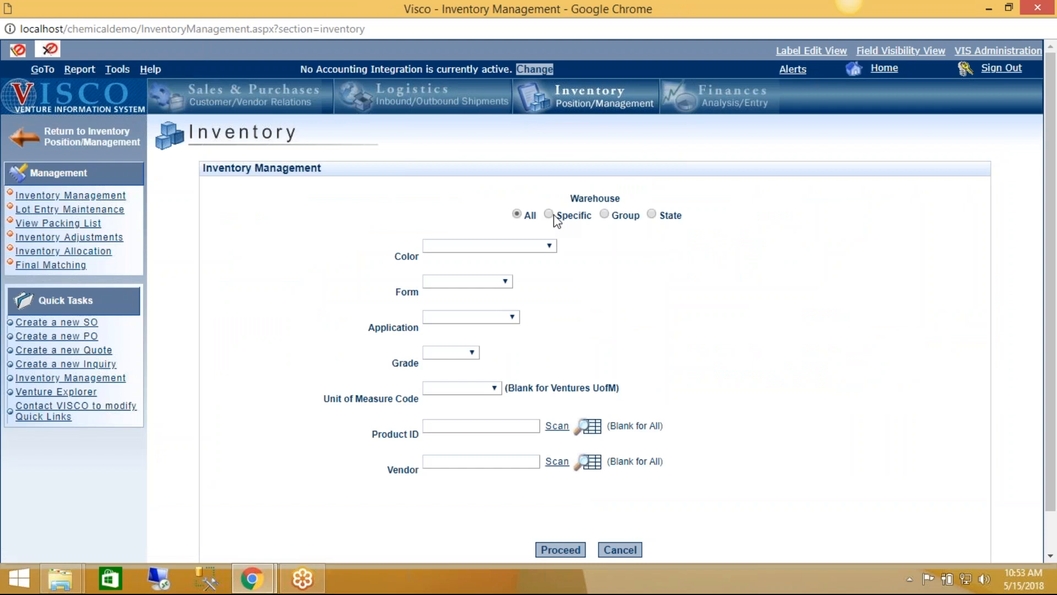
pyautogui.click(559, 219)
pyautogui.click(580, 239)
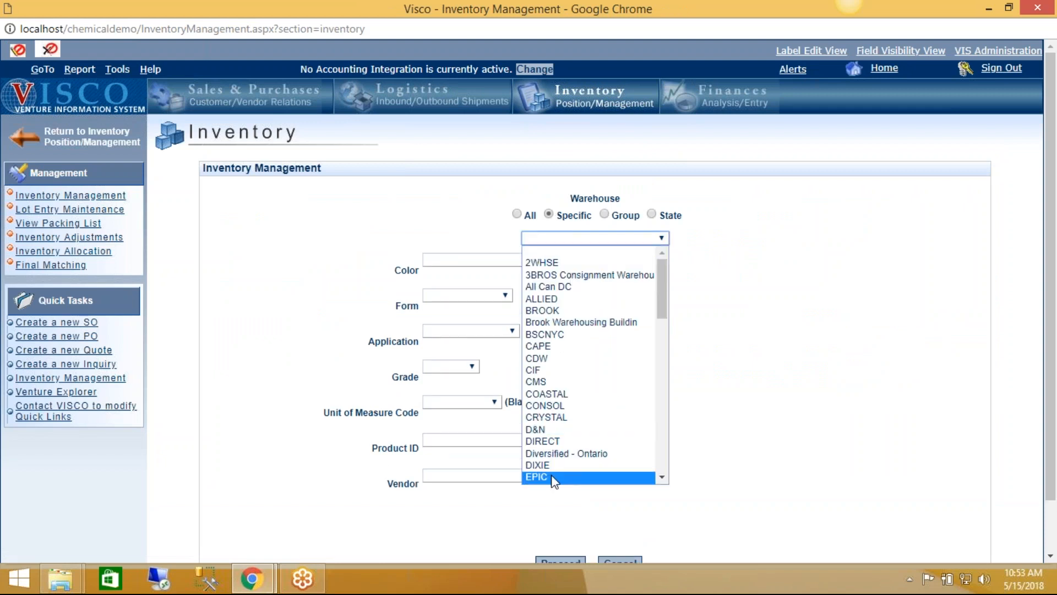
pyautogui.click(557, 477)
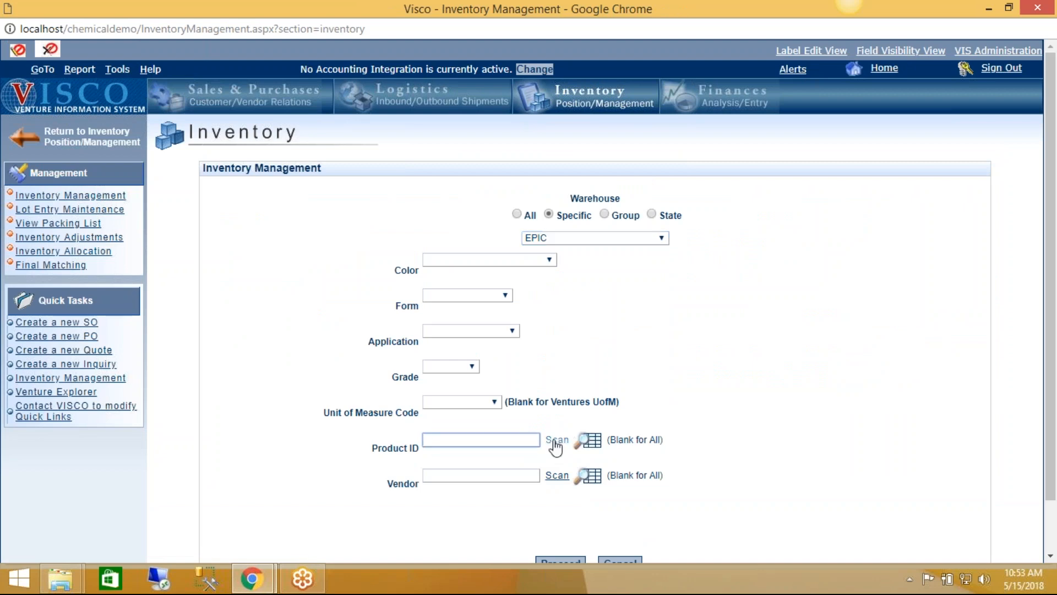
pyautogui.click(557, 440)
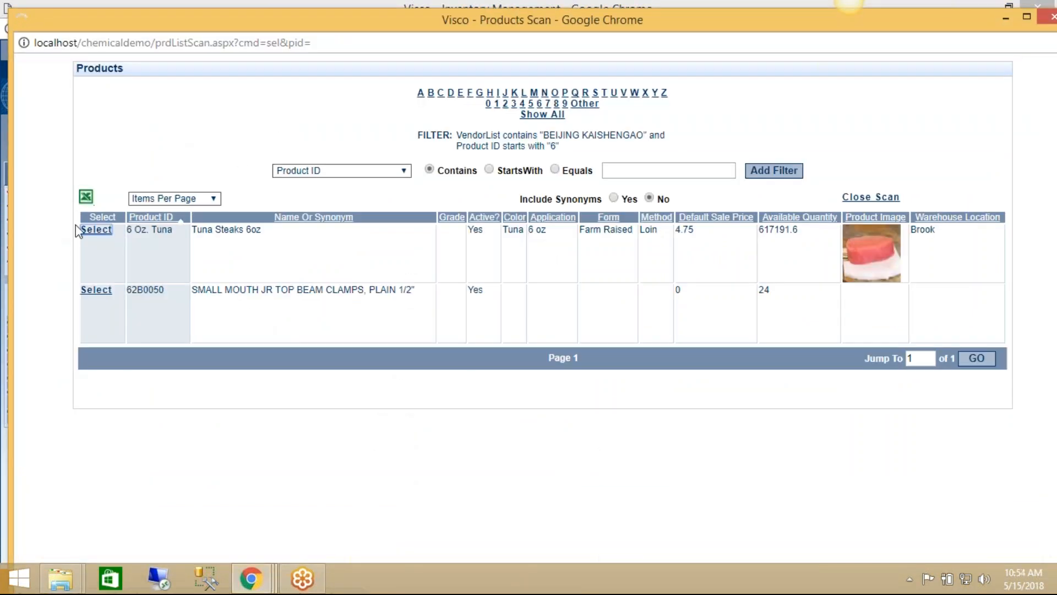
pyautogui.click(95, 230)
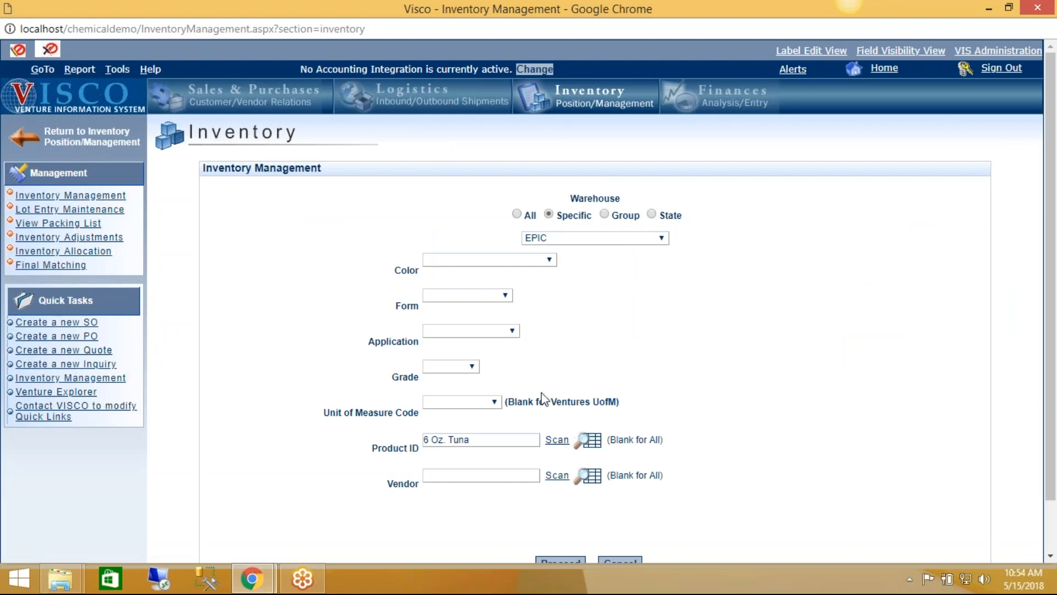
pyautogui.scroll(-2, 531, 201)
pyautogui.click(561, 505)
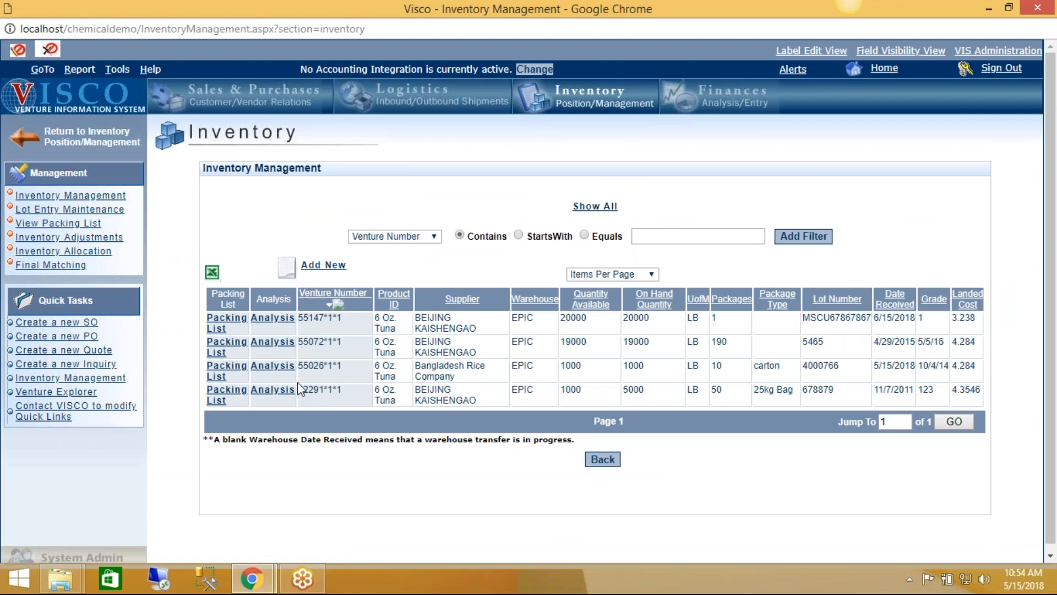
# Step: Review the packing list of venture 55026*1*1, examining its totals, warehouse transfers, lot details and adjustment log, and leave it
pyautogui.moveTo(343, 367); pyautogui.dragTo(301, 367)
pyautogui.click(221, 377)
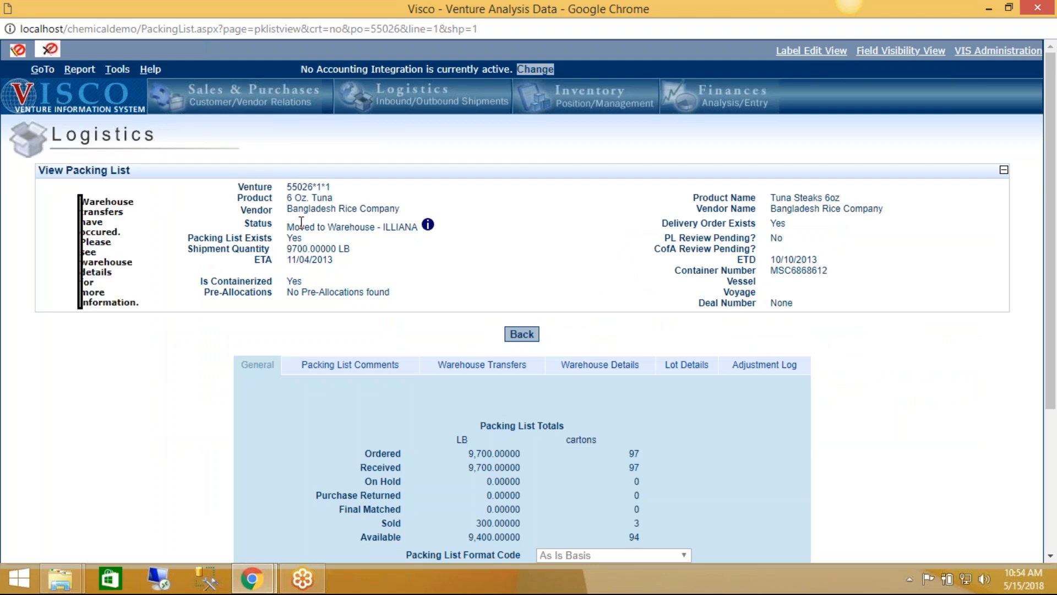
pyautogui.scroll(-2, 198, 268)
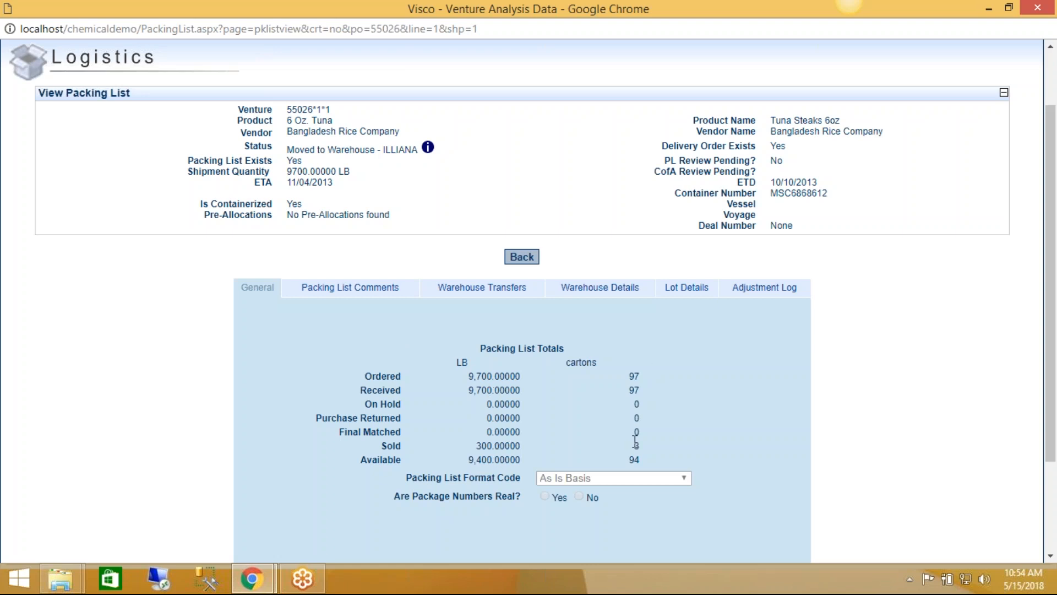
pyautogui.click(488, 286)
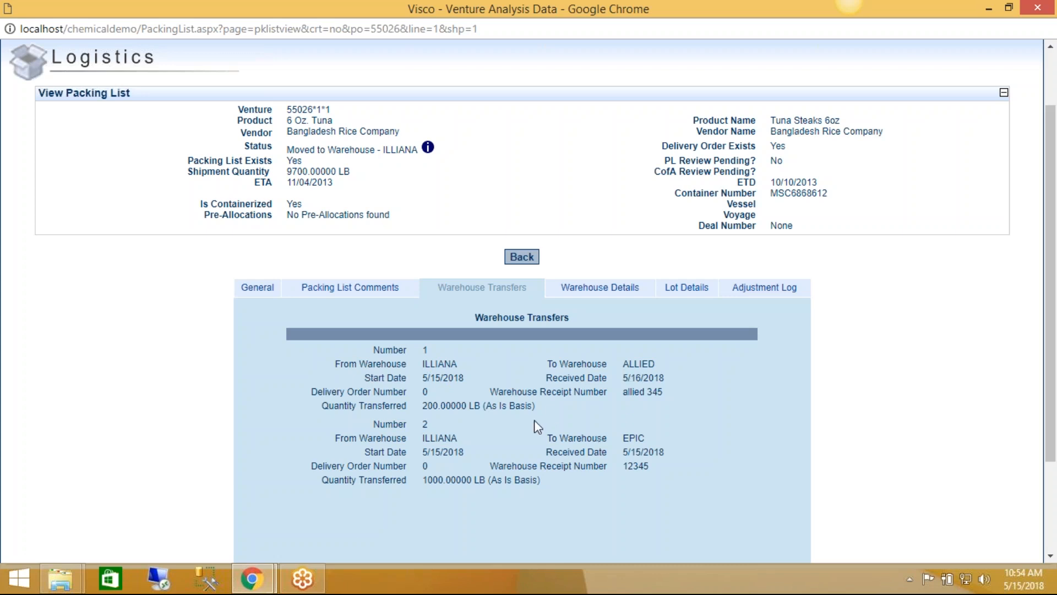
pyautogui.click(687, 289)
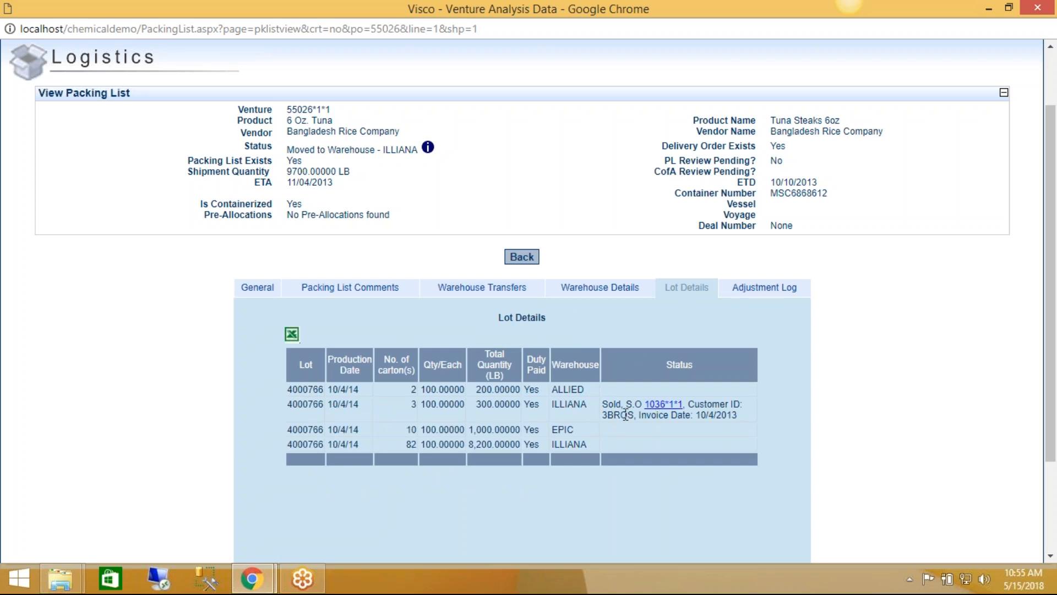
pyautogui.click(769, 289)
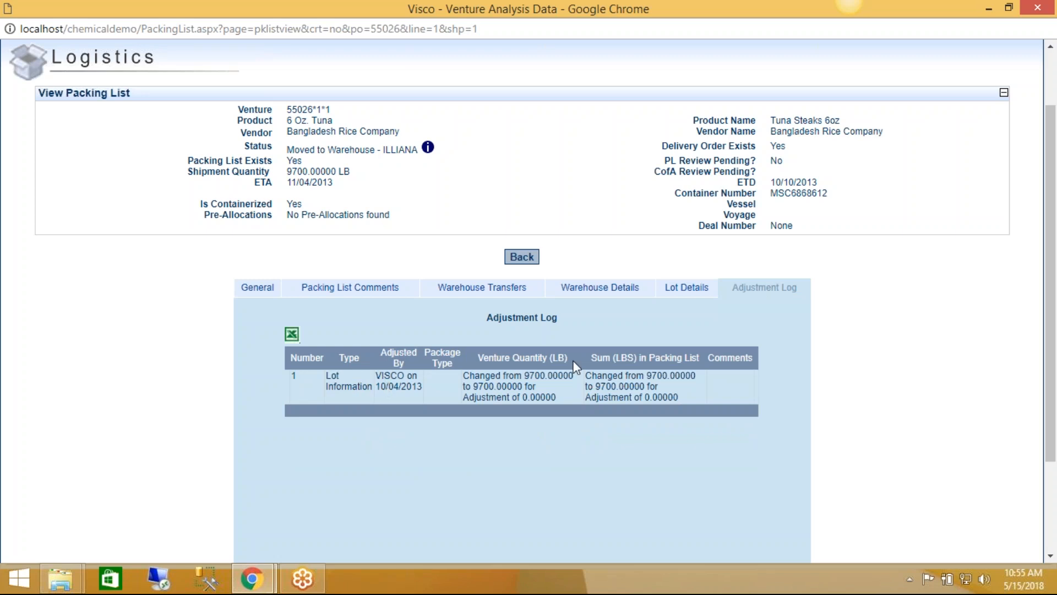
pyautogui.click(520, 262)
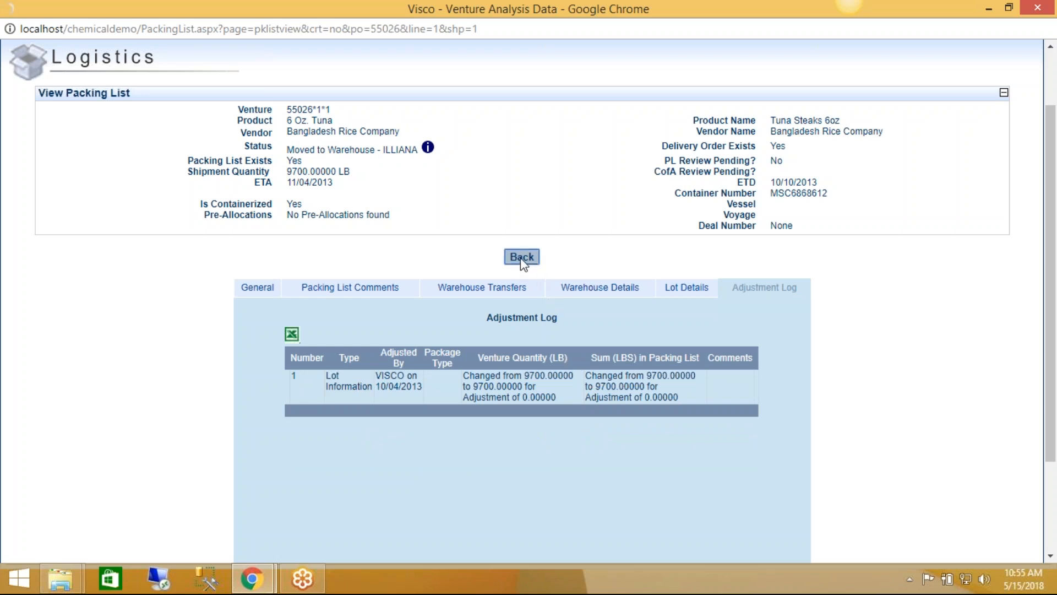